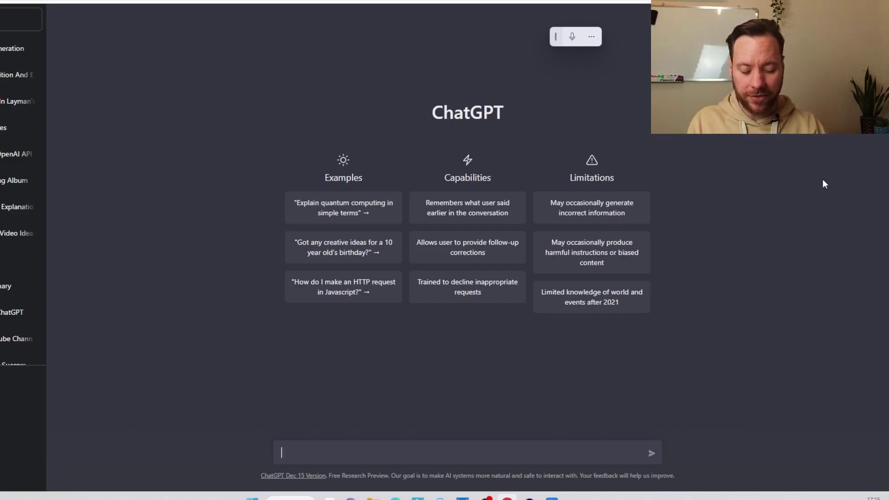
Ask ChatGPT which niches need a lead generation marketing service, getting B2B, e-commerce, nonprofits, professional services and B2C
type("What type of niches may require a lead generation service (marketing)")
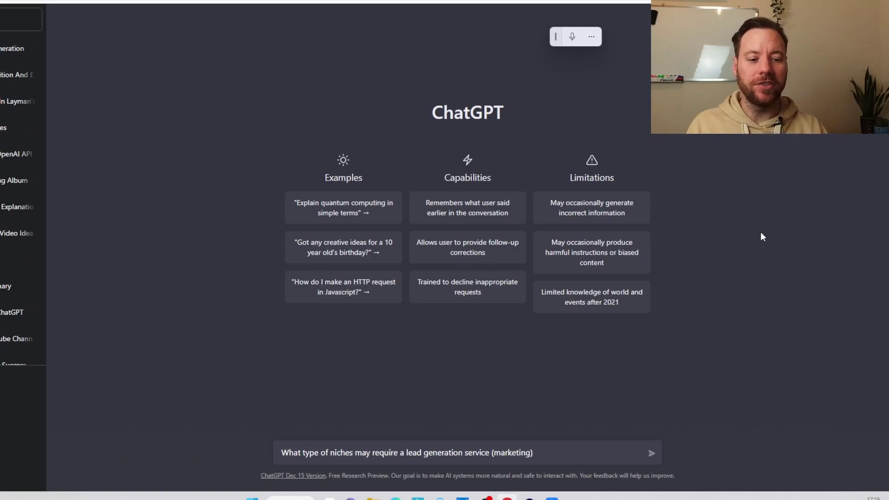
key("Return")
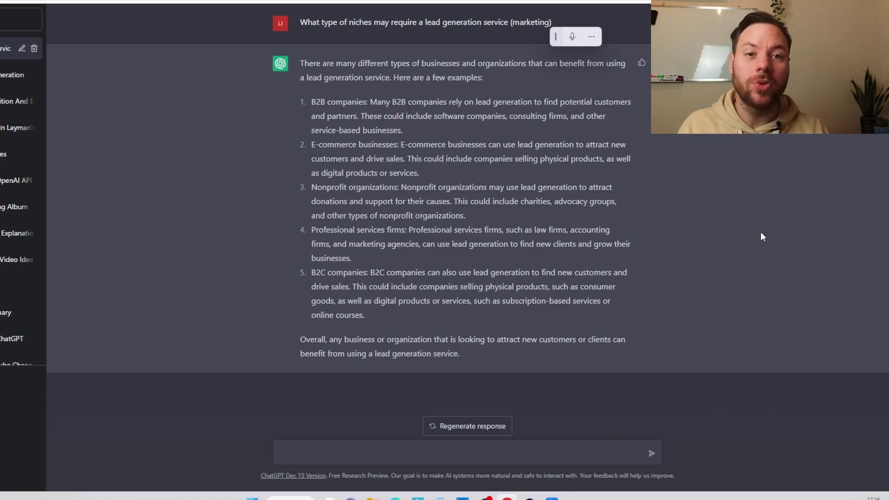
Ask 'Do dentist need lead generation services?' and get three ways it helps dentists
type("o det")
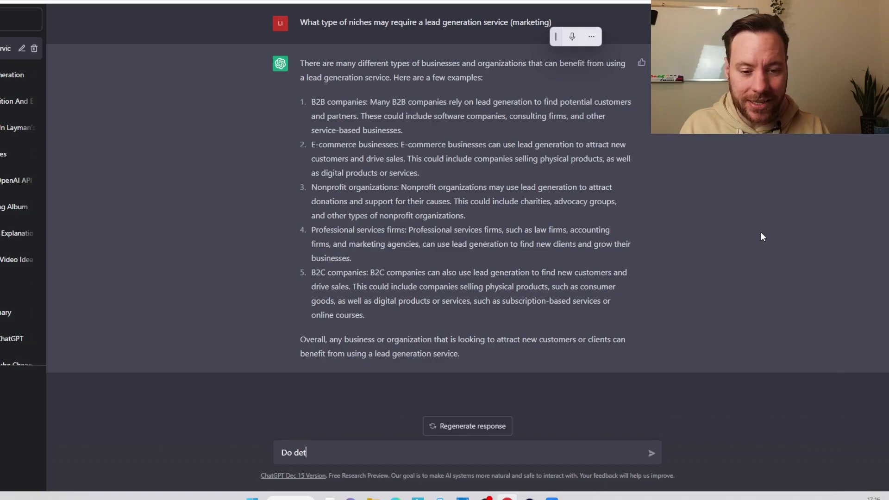
key("BackSpace")
type("ntist need le")
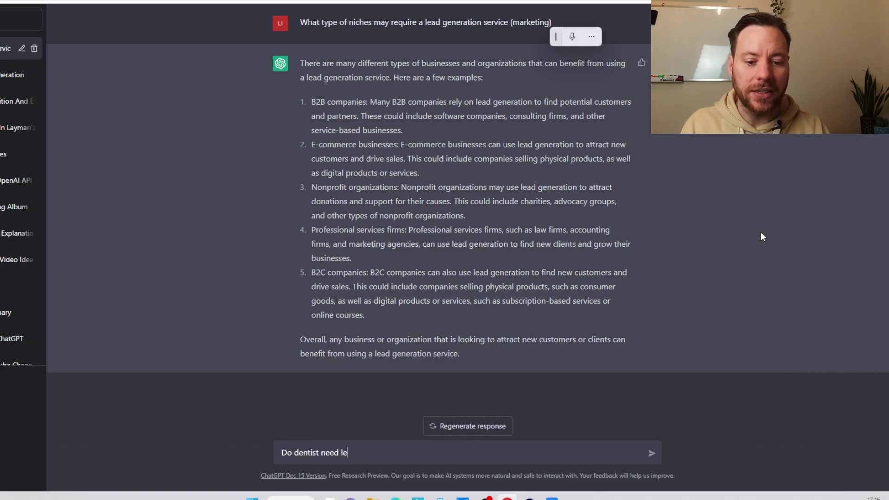
type("ad generation services?")
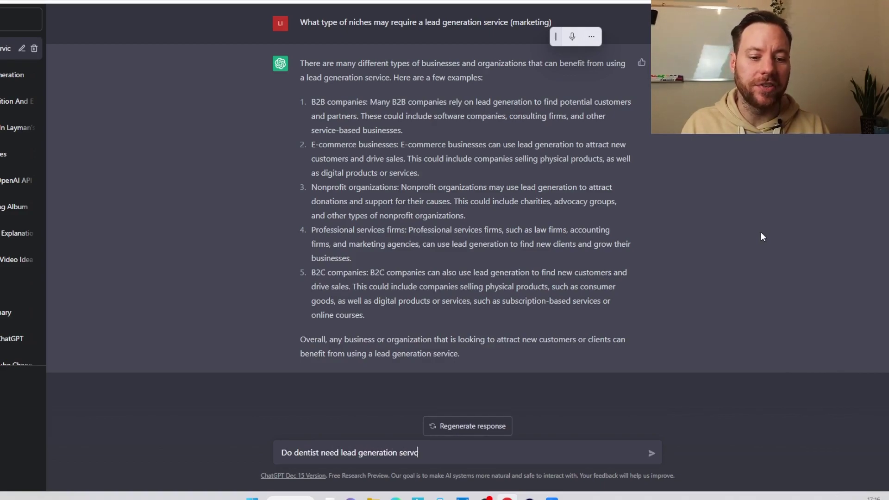
key("Return")
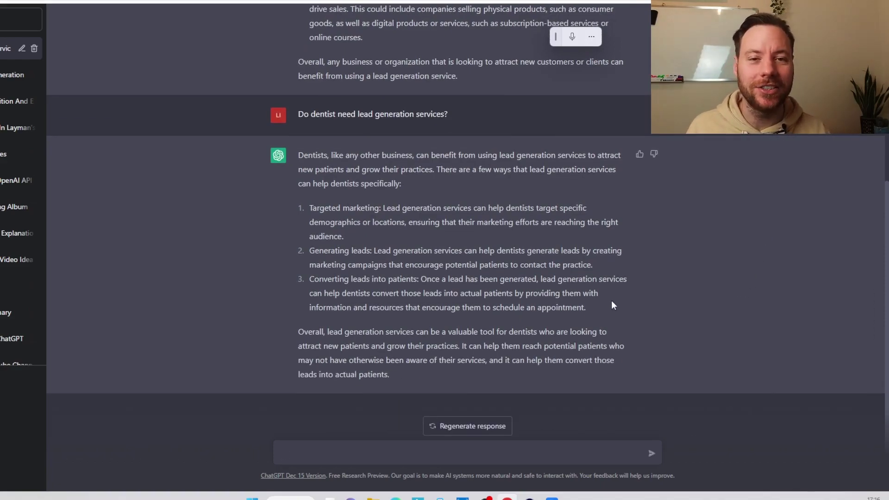
Request a cold email pitch to dental practices offering Instagram growth and DM-based lead generation
type("So Im gonna target dentists helping them with lead generation. My lead generation technique is Instagram growth, so like sending DMs to potential clients, and growign their own personal instagram. Write me a cold email pitch that I can send to dental practices based on the above.")
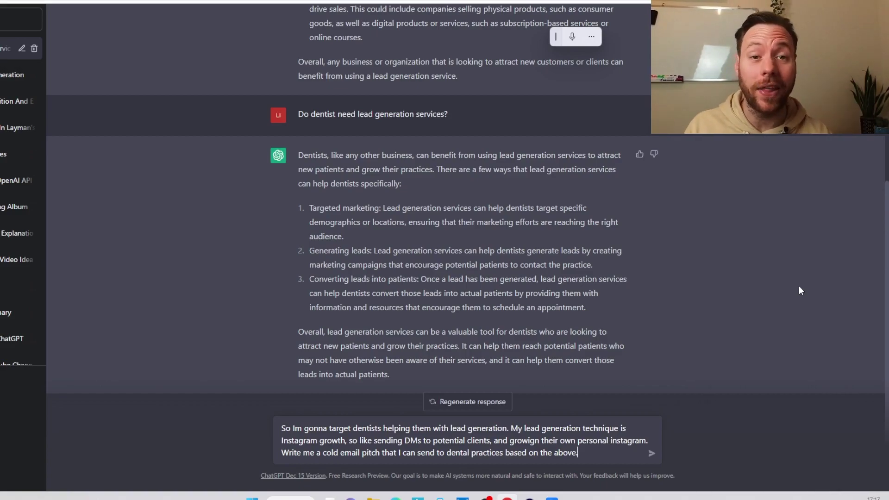
key("Return")
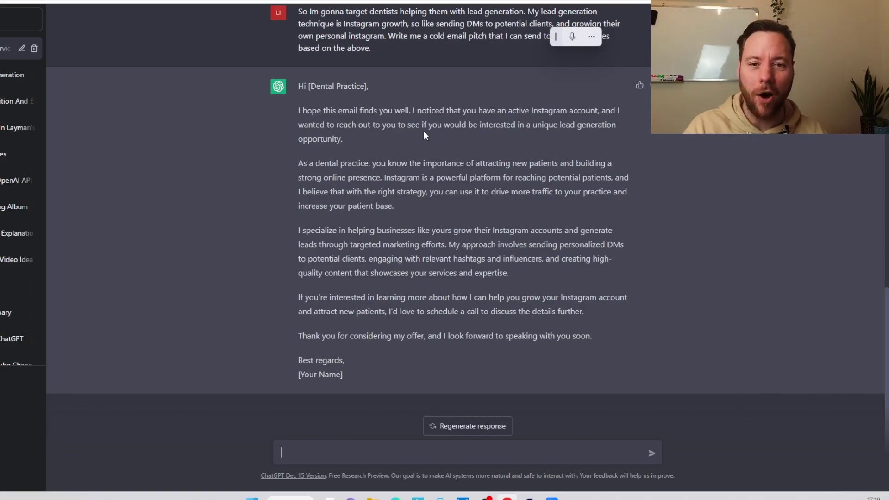
Ask 'Make it less formal' and review the reply's new no-pressure call offer
type("Make it less formal")
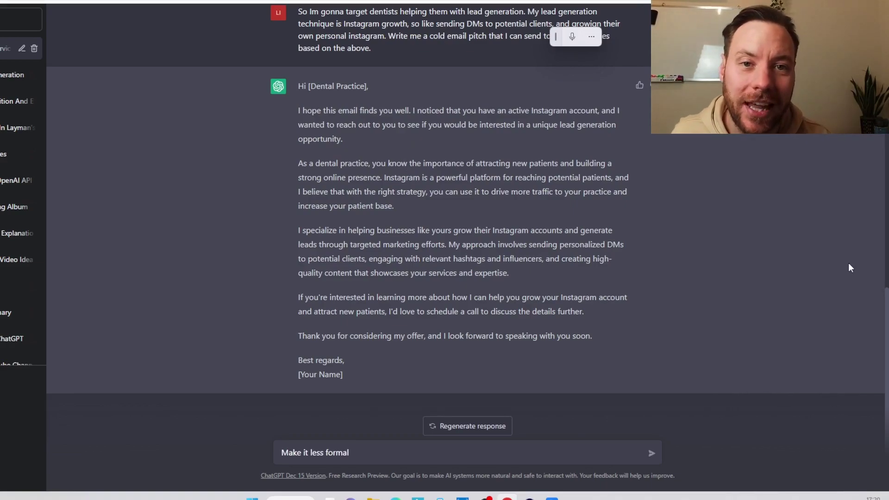
key("Return")
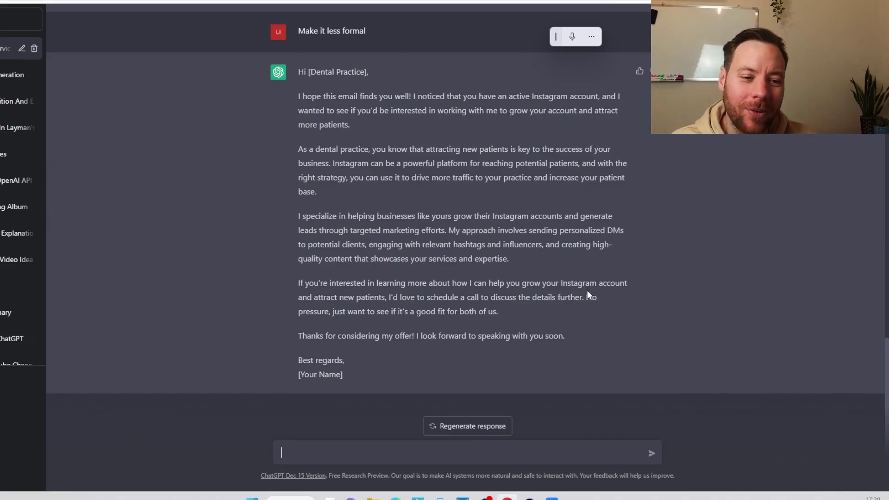
left_click_drag(586, 297, 504, 309)
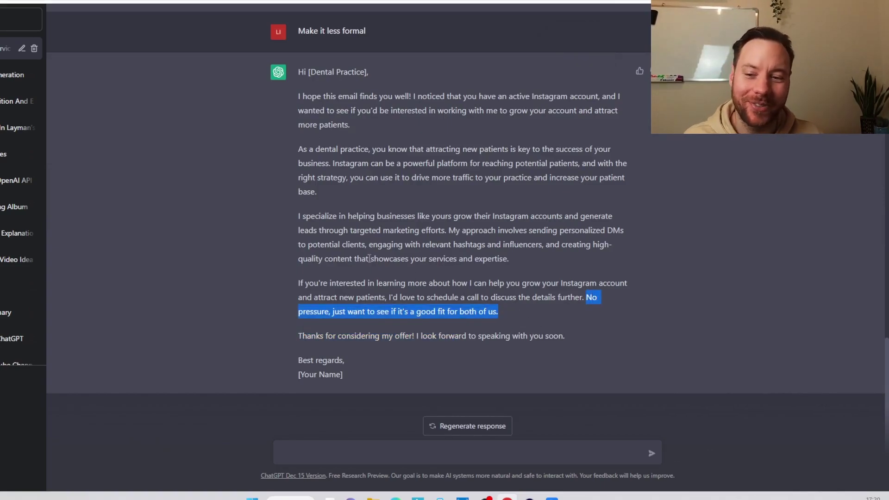
left_click(91, 69)
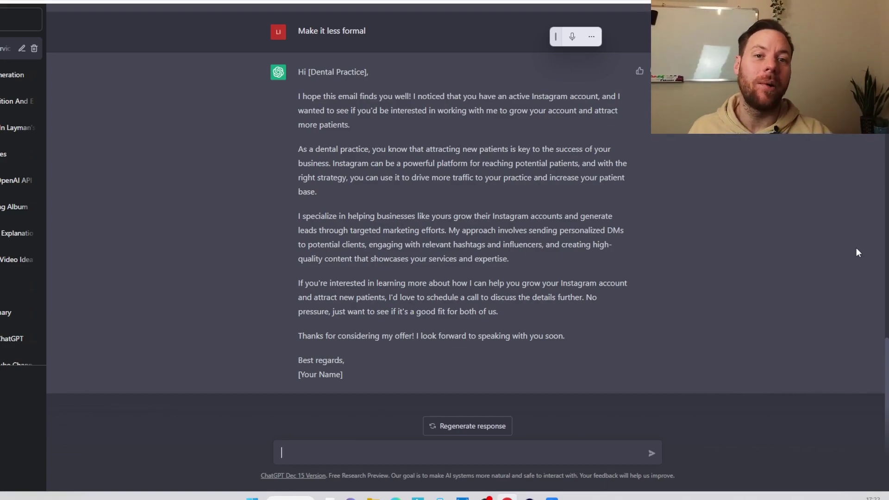
Rewrite the pitch to offer calls at 1pm Monday or Tuesday, or Thursday and Friday mornings
type("Rewrite the above email but include as your call to action 2 random times during the next week where they can book a call with me. My availabilty is free from 1pm Monday and Tuesday. And just in the morning on thursday and friday")
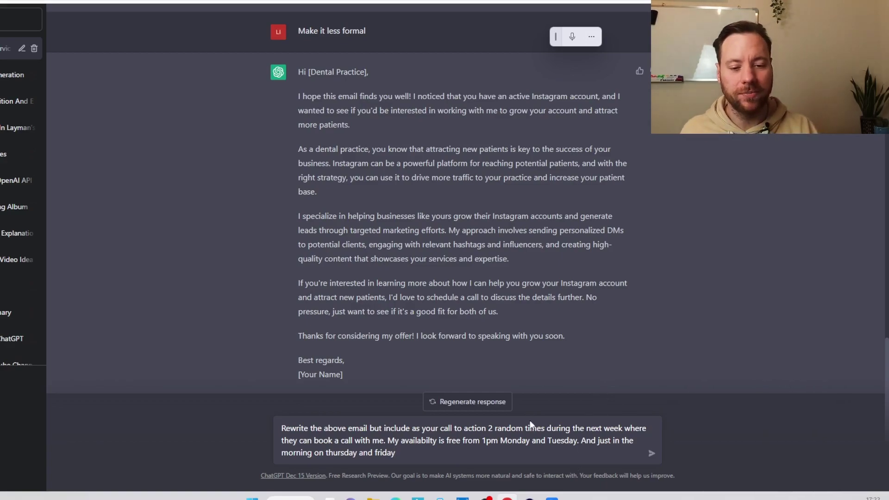
key("Return")
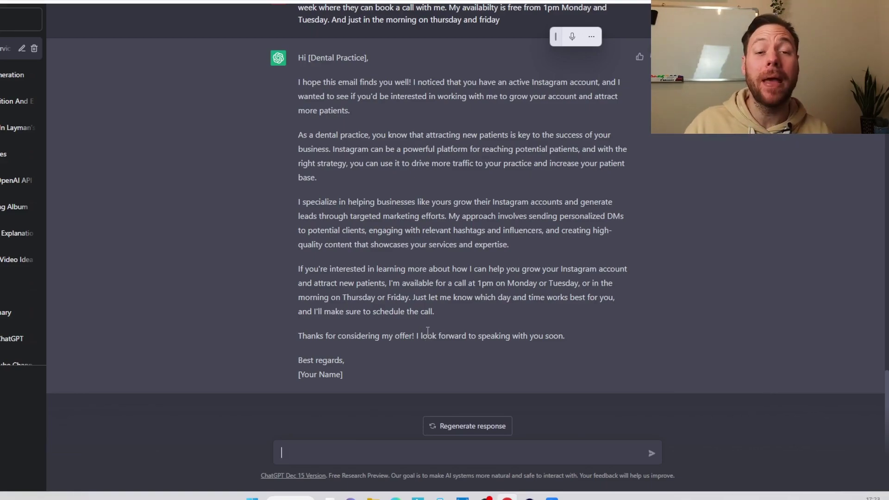
Limit the pitch to two call slots, Monday 1pm or Thursday morning, and draft the bullet-points request
type("Only include 2 times of availability in your email")
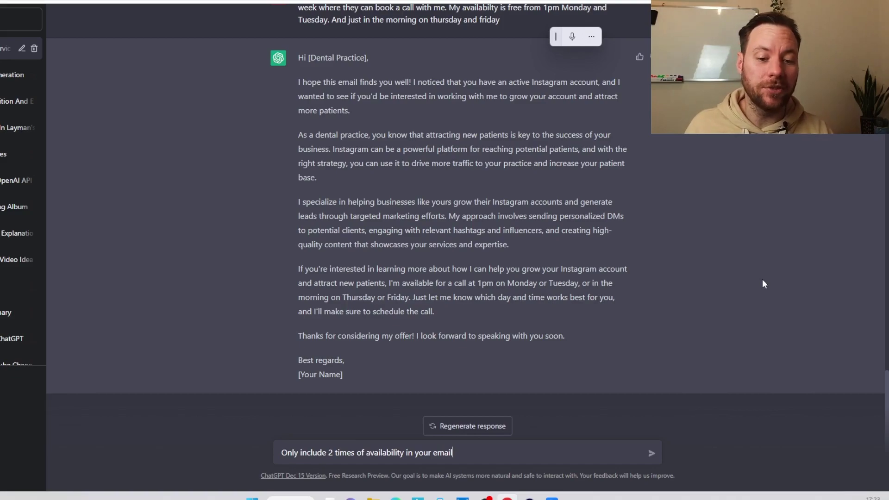
key("Return")
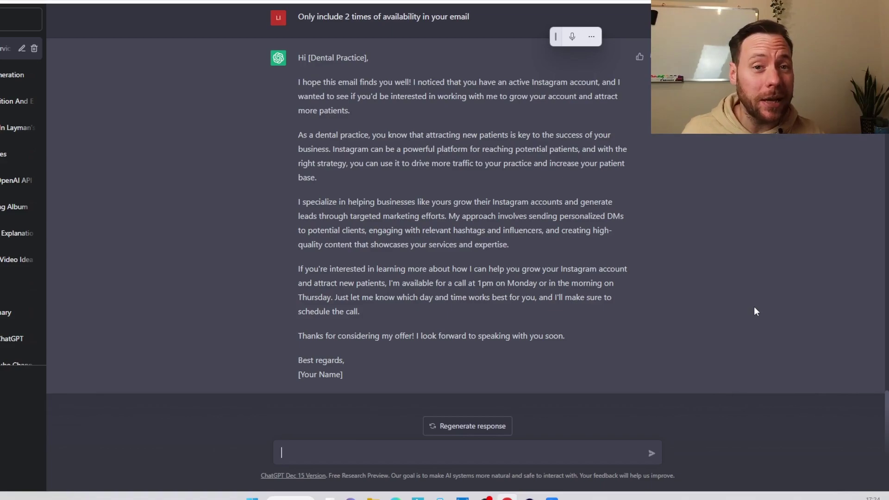
left_click(336, 455)
type("Change the 3rd paragraph into 3 bullet points suggesting the benefits of a service like mine. Make it punchy.")
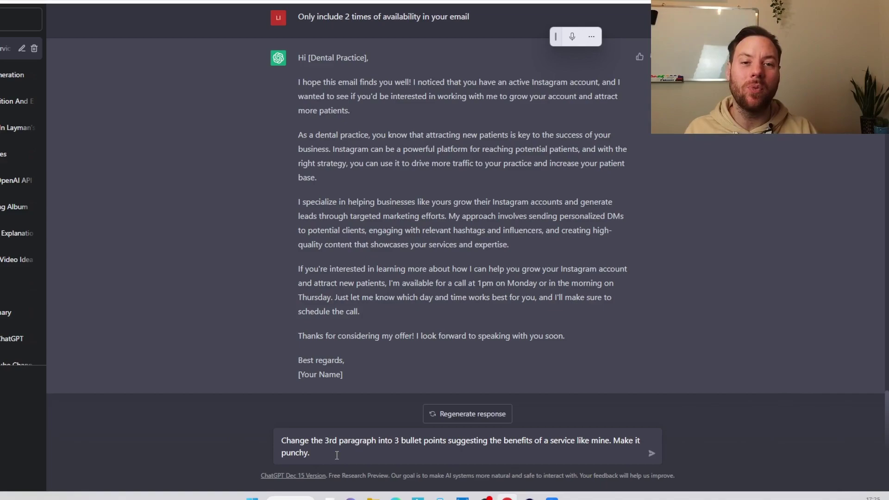
Send the third-paragraph bullet request, then ask to 'Rewrite the email including the bullet points'
key("Return")
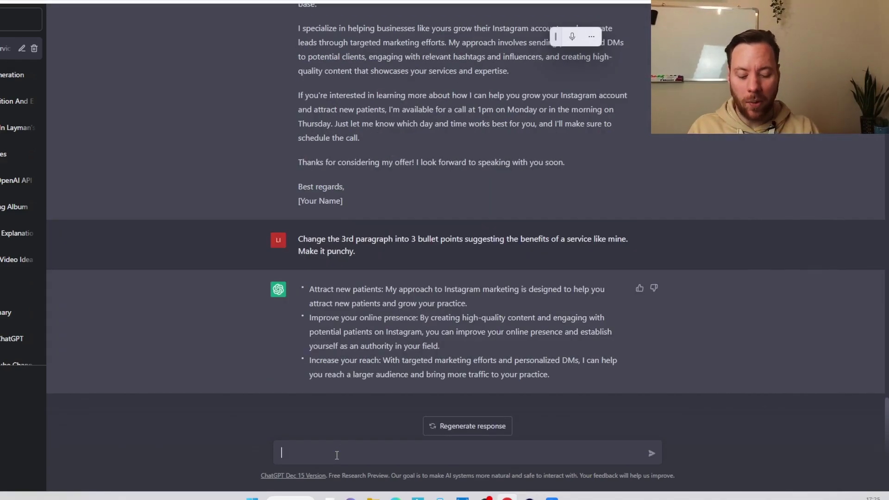
type("Wri")
key("BackSpace")
key("BackSpace")
key("BackSpace")
type("Rew")
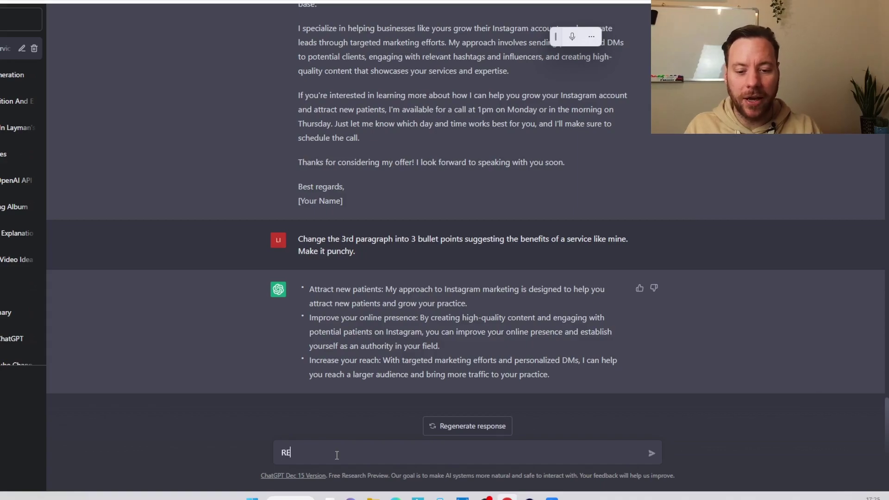
key("BackSpace")
key("BackSpace")
type("ewrt")
key("BackSpace")
type("ite teh email w")
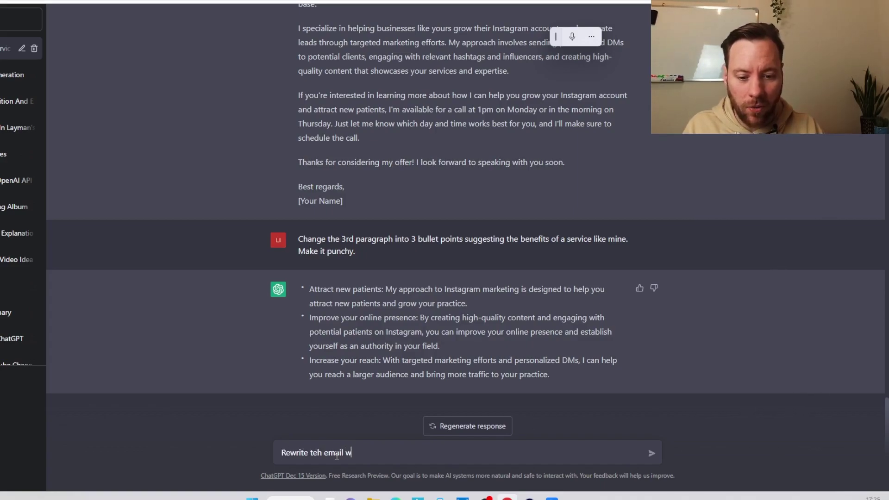
key("BackSpace")
type("i")
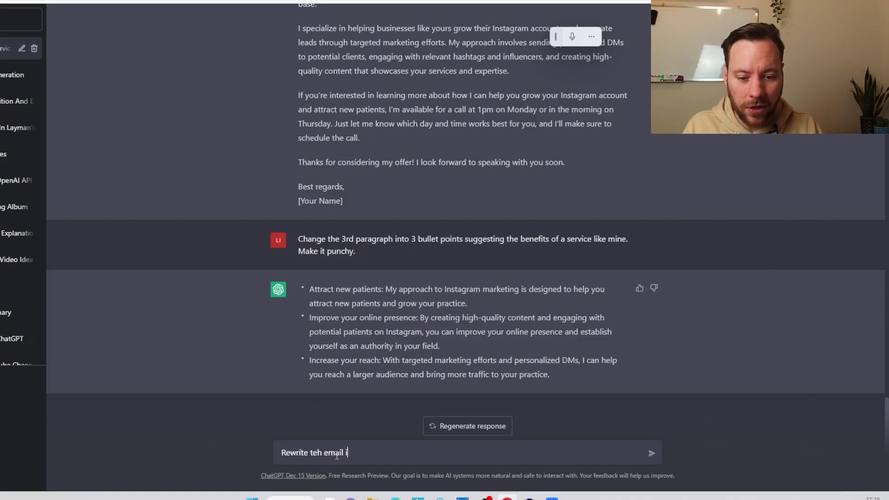
type("ncluding the bullet ")
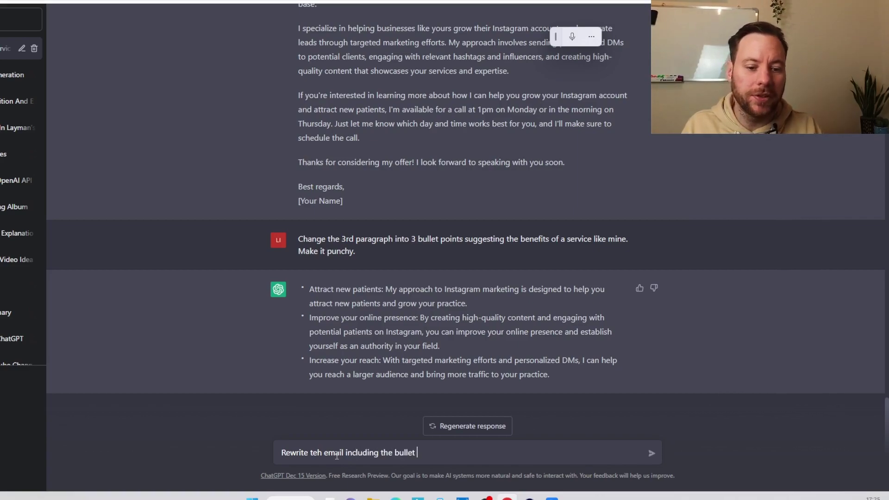
type("points")
key("Return")
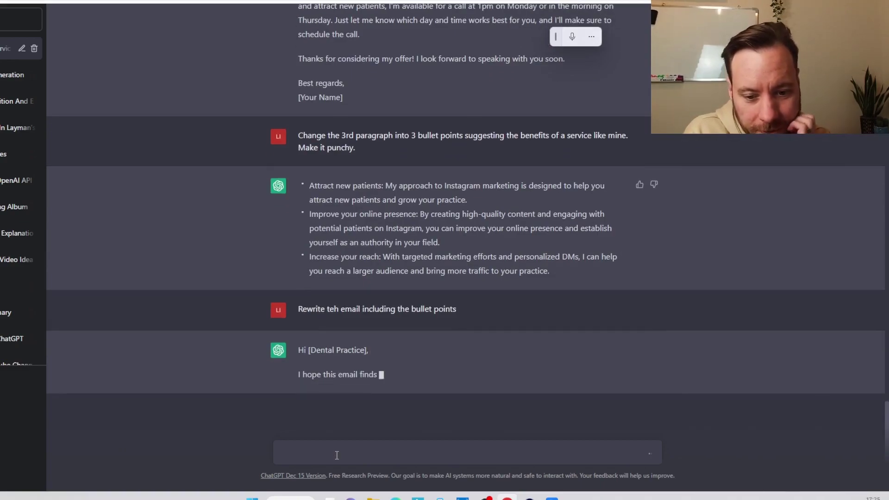
Ask 'Now make it shorter' to condense the pitch, keeping three brief benefit bullets
type("Now ma")
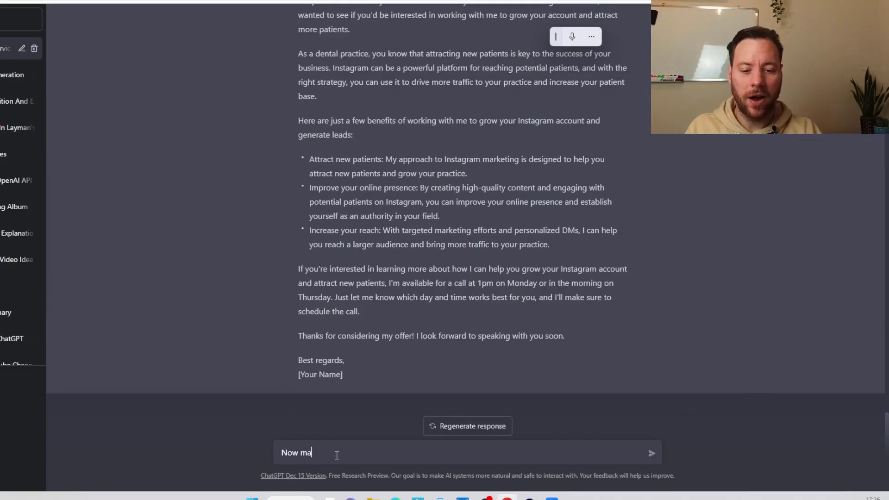
type("ke it shorter")
key("Return")
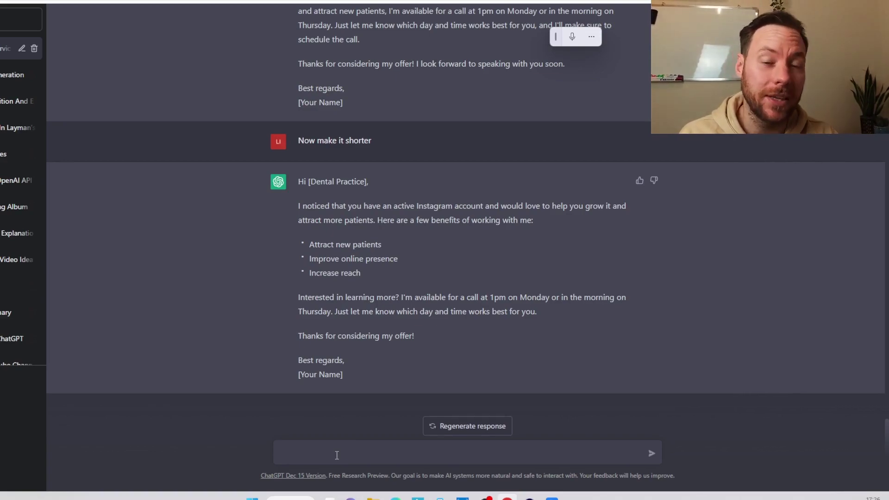
left_click(336, 455)
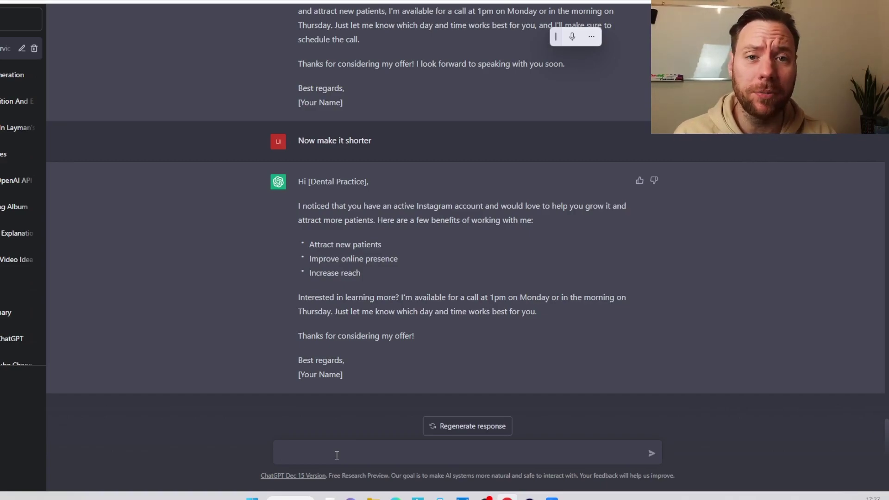
left_click(336, 454)
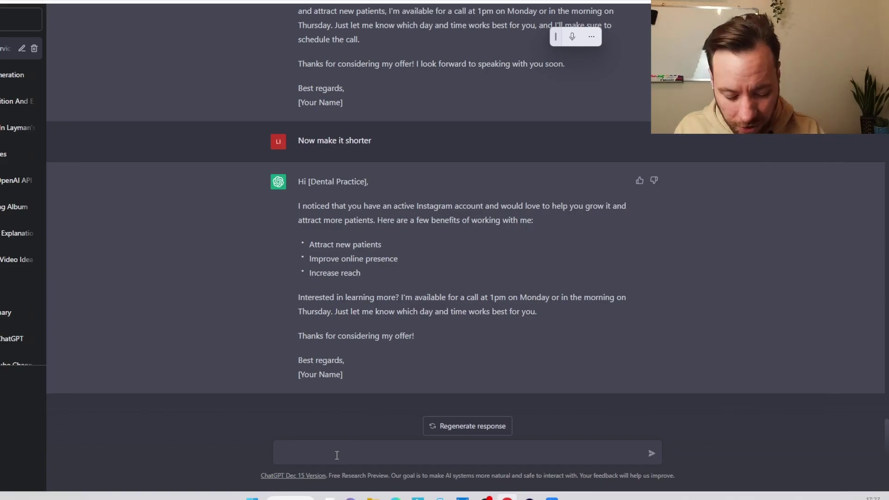
Ask to 'Suggest 10 subject lines for this email' and begin a punchier follow-up request
type("Suggest 10 su")
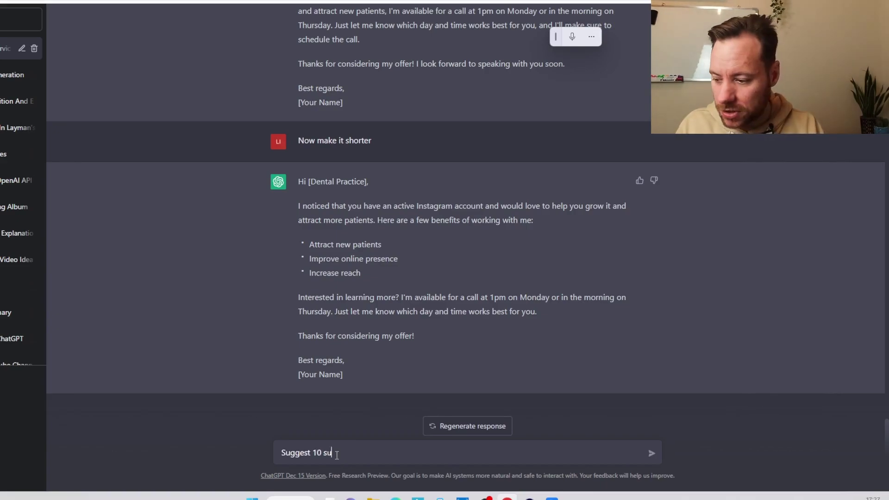
type("bject lines for this email")
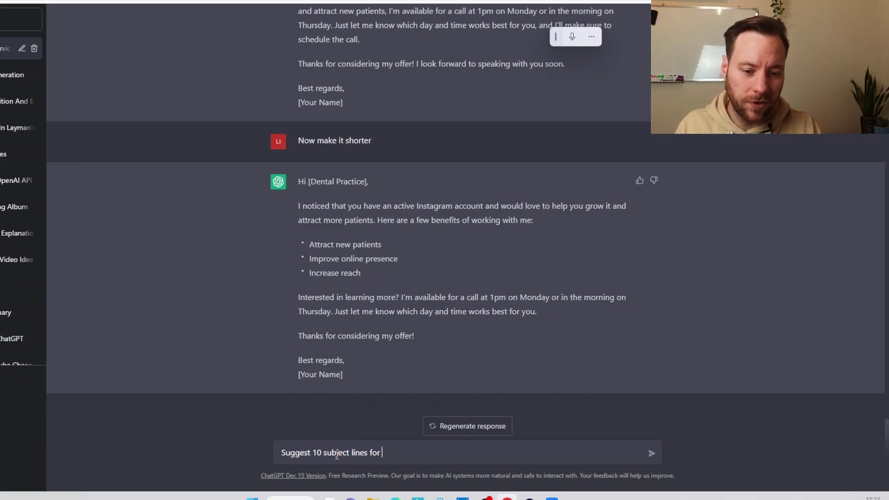
key("Return")
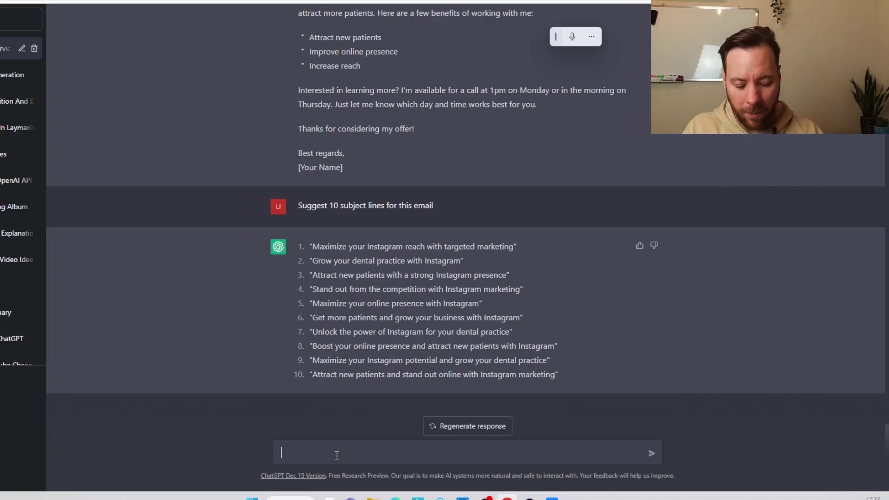
type("MAke each of these ")
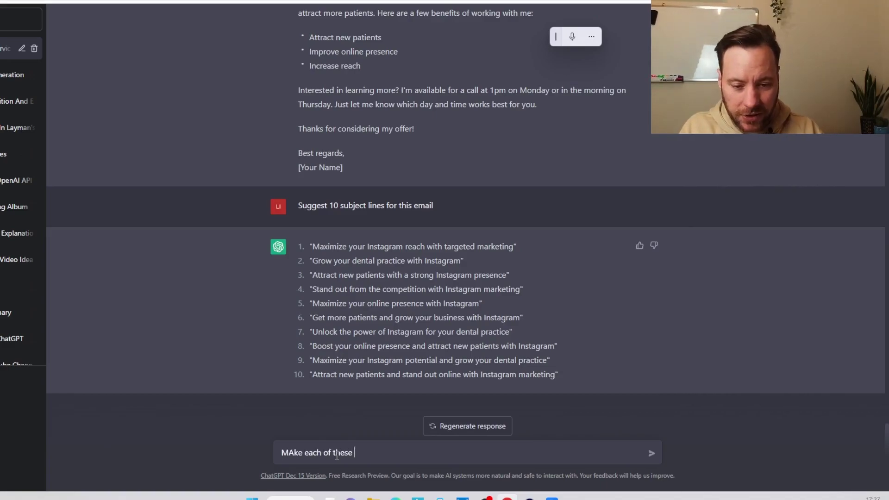
type("suggestions more punchy")
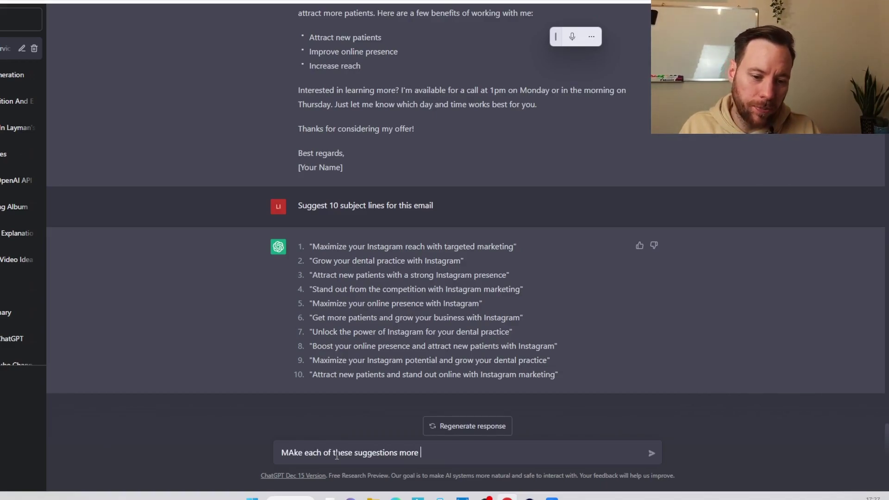
Send the request to make each of the ten subject lines more punchy
key("Return")
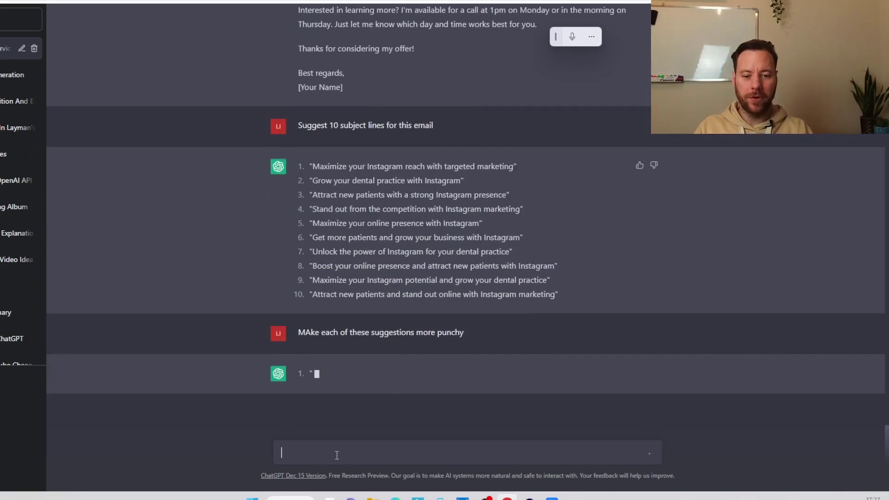